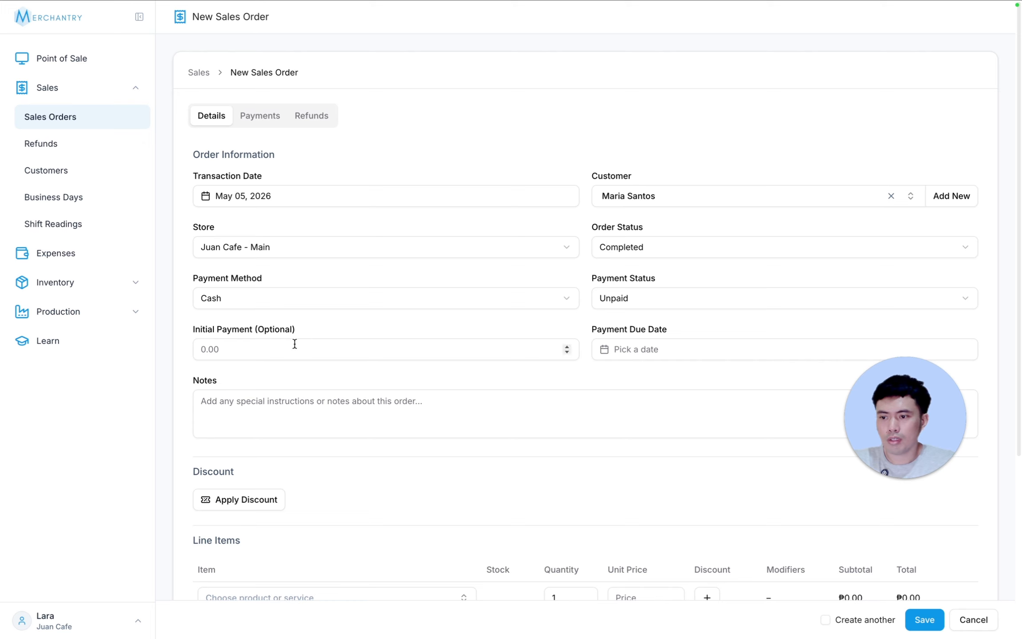
- Add 50 pcs of Sandwich: Tuna as the order's line item and save the unpaid sales order
scroll(678, 390, "down", 5)
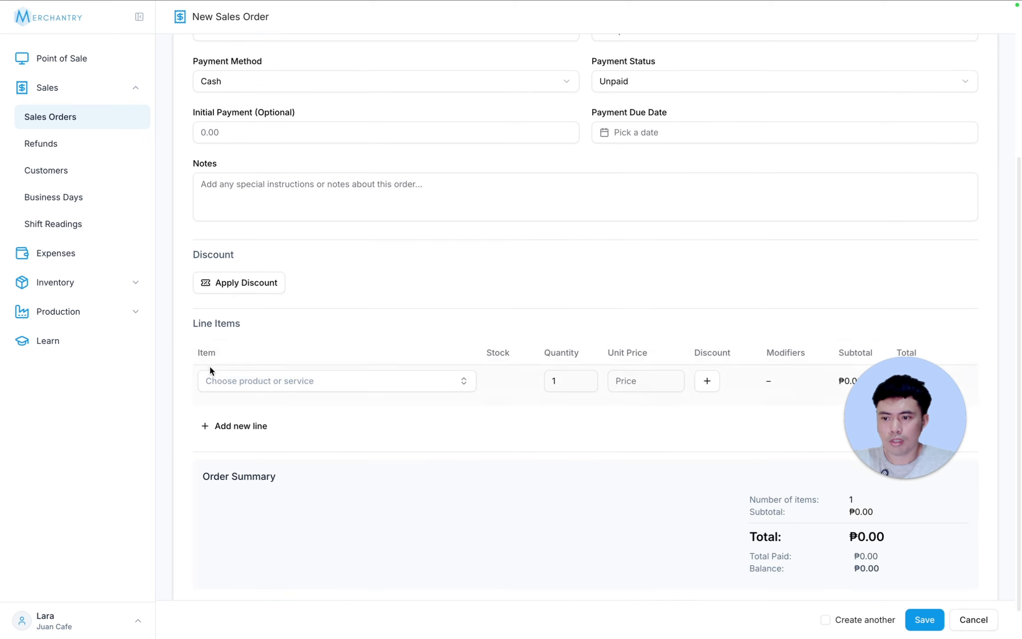
left_click(265, 379)
type("tuna")
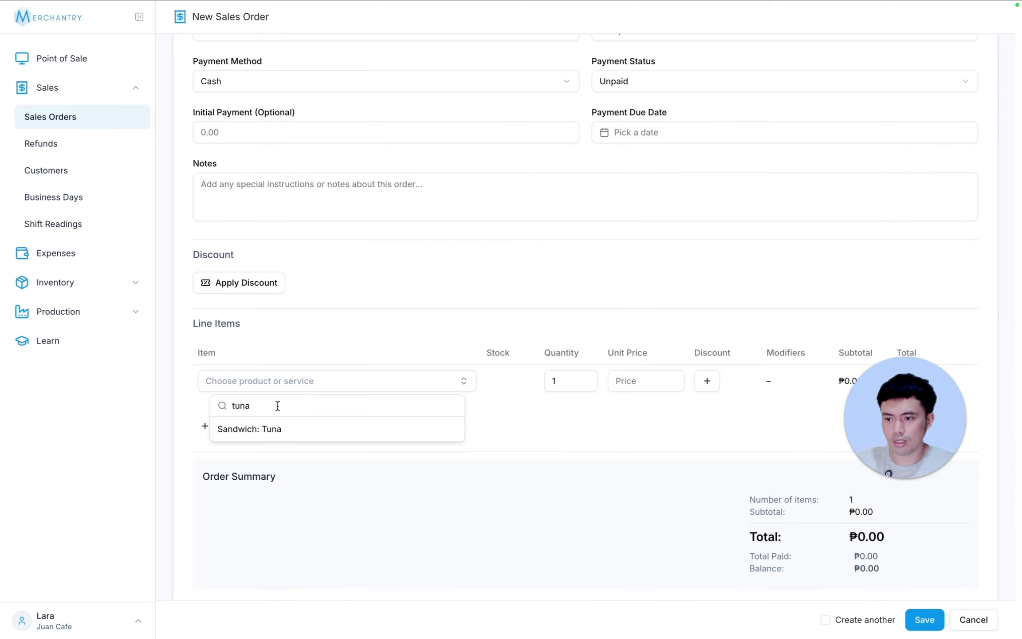
key("Return")
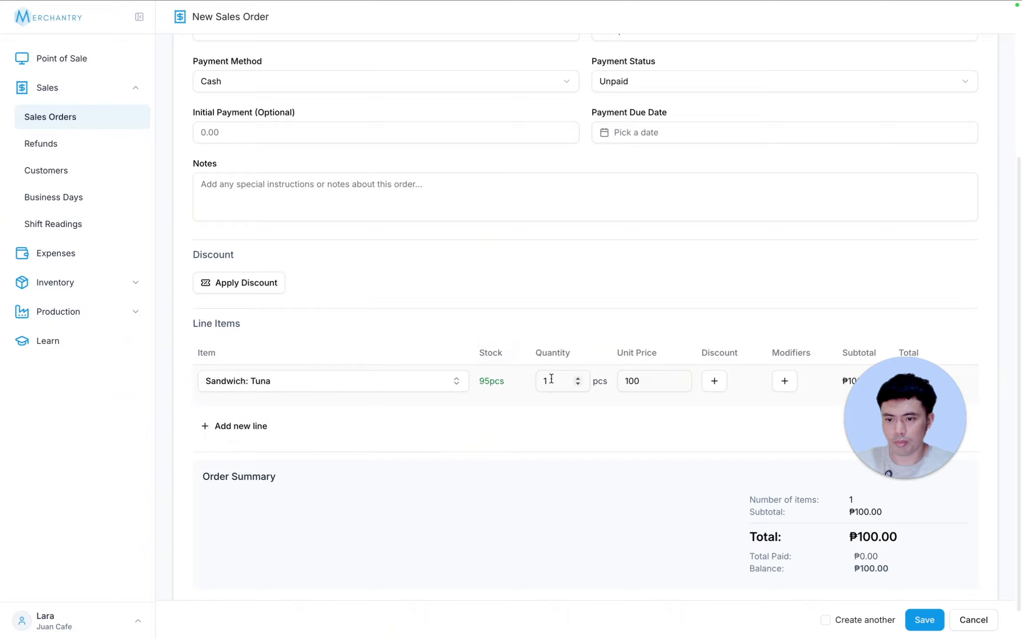
double_click(547, 381)
type("50")
left_click_drag(857, 411, 83, 492)
scroll(840, 420, "up", 5)
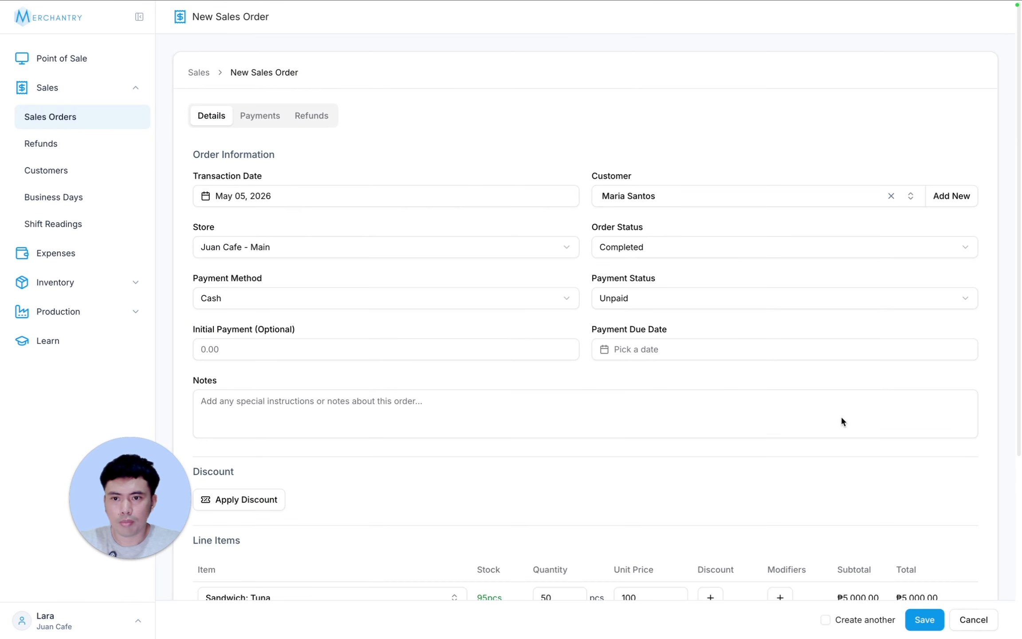
scroll(841, 415, "down", 6)
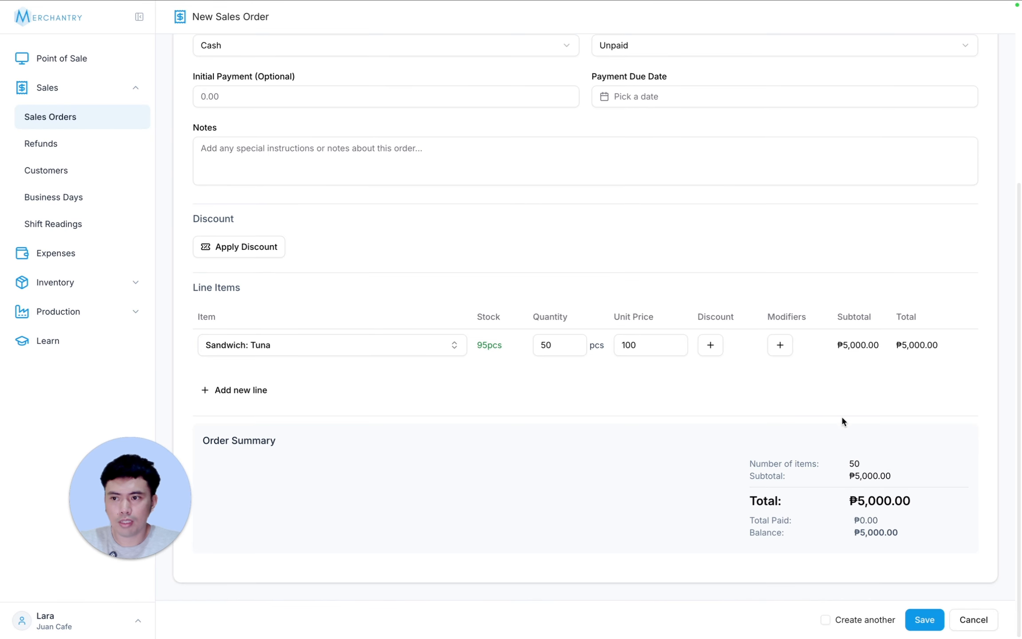
left_click(922, 622)
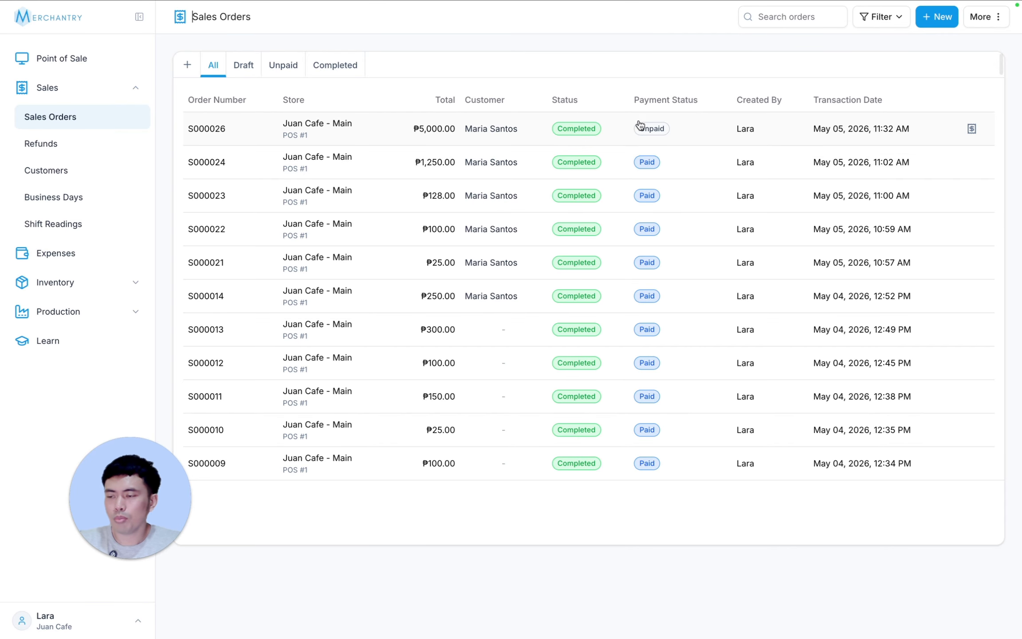
- Open the record of the customer with the unpaid order and review the points earning, points usage and order history
left_click(67, 174)
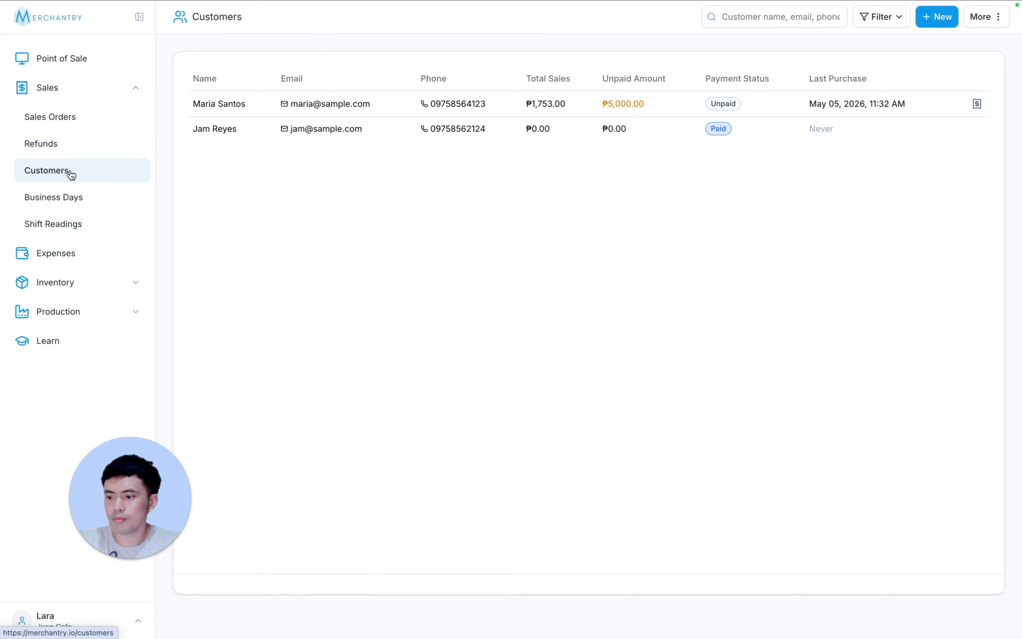
left_click(290, 108)
left_click_drag(118, 478, 64, 474)
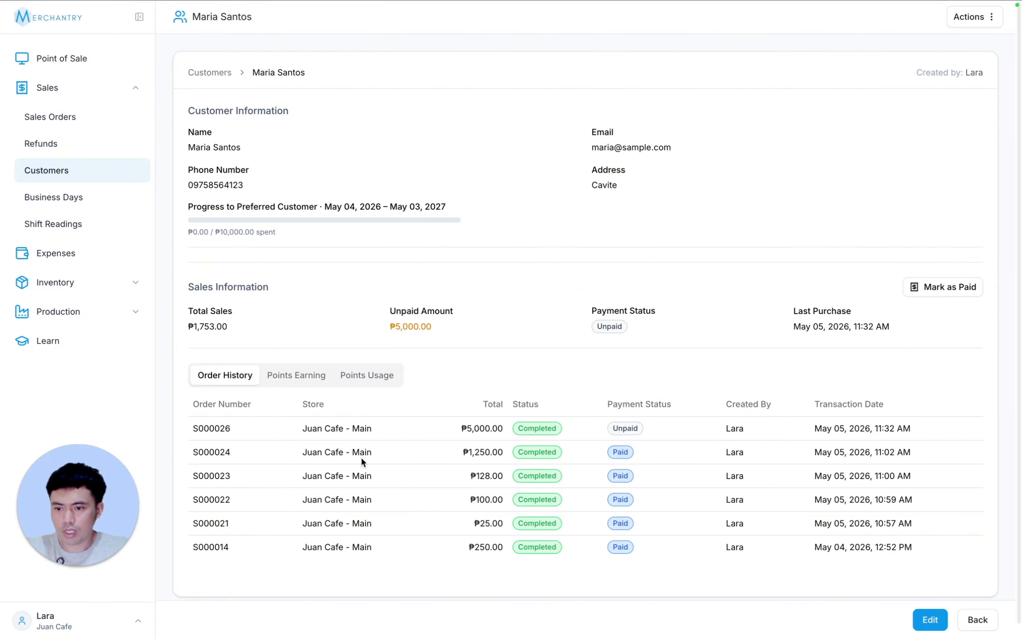
scroll(741, 459, "down", 1)
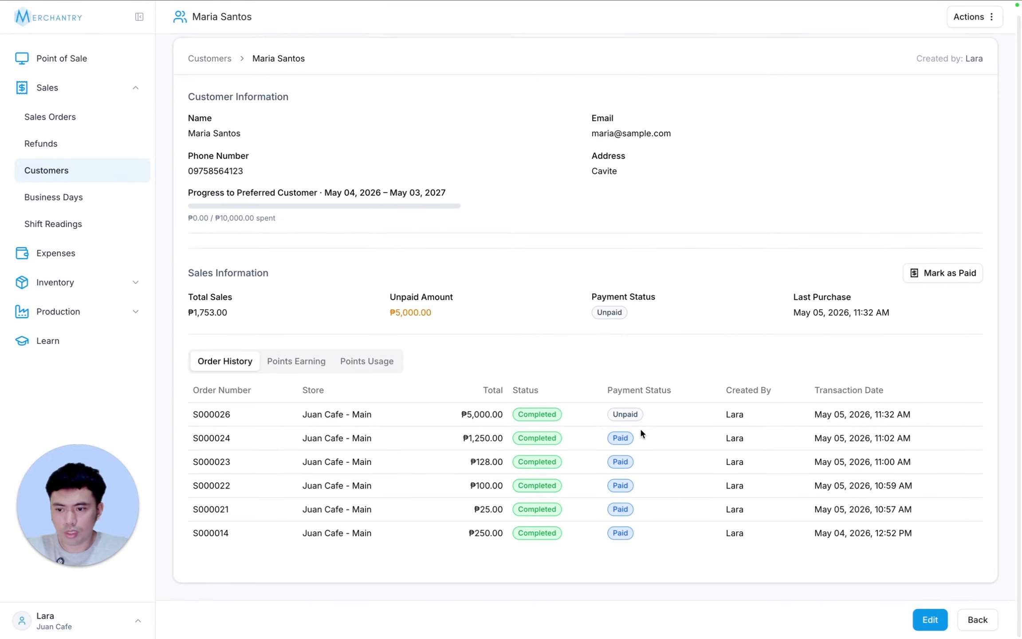
left_click(301, 364)
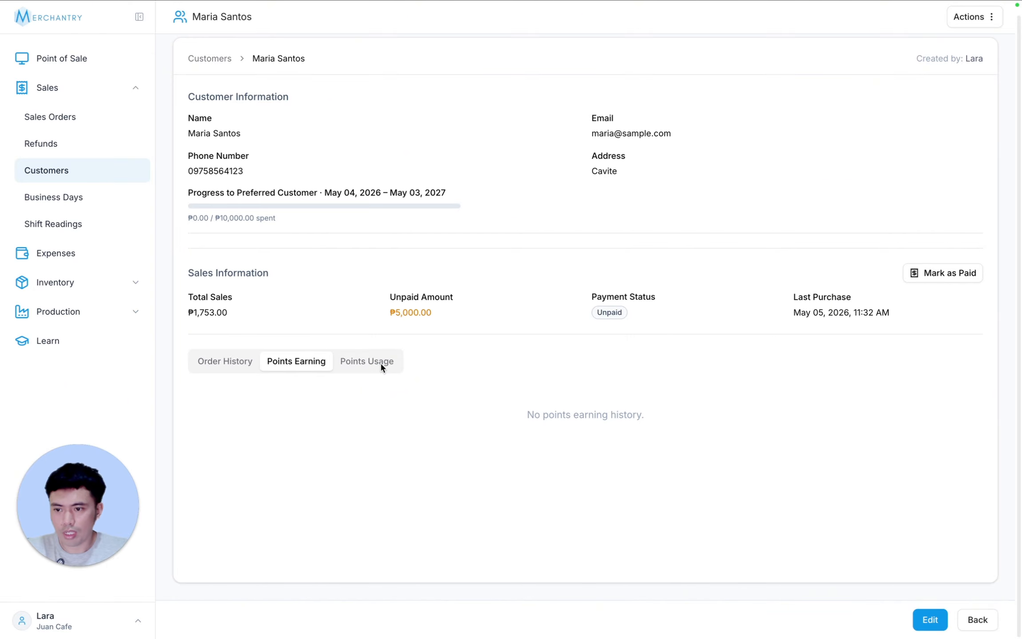
left_click(380, 362)
left_click(224, 360)
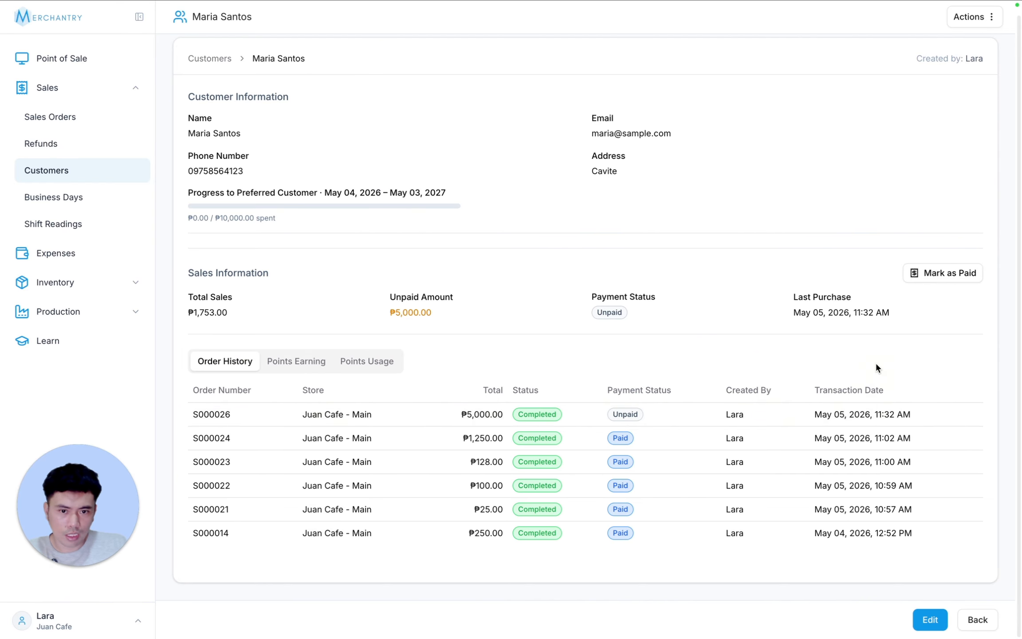
- Mark all of the customer's unpaid sales orders as paid and confirm
left_click(945, 274)
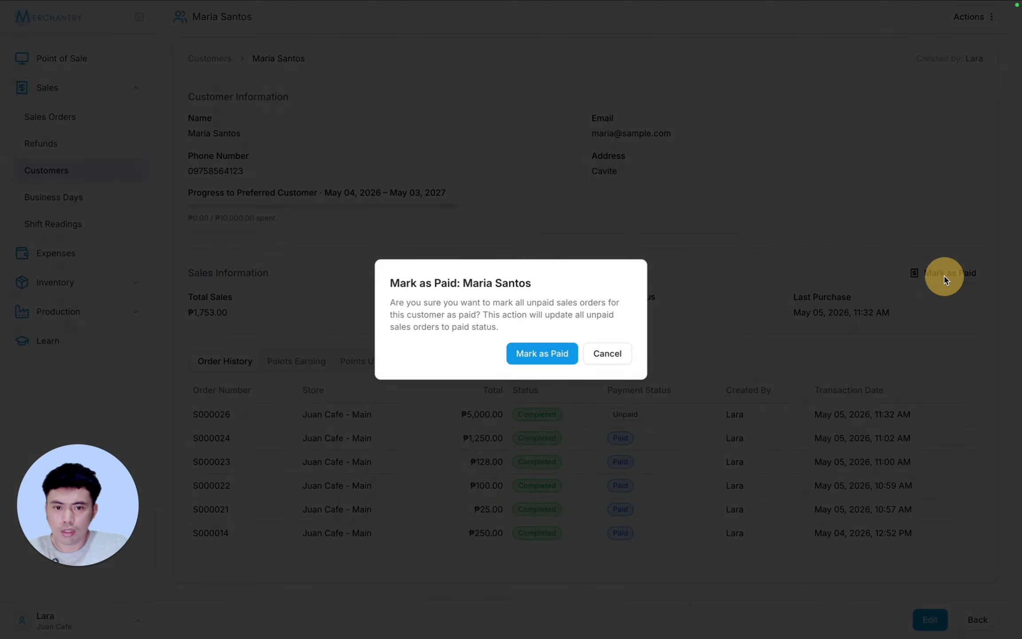
left_click(534, 354)
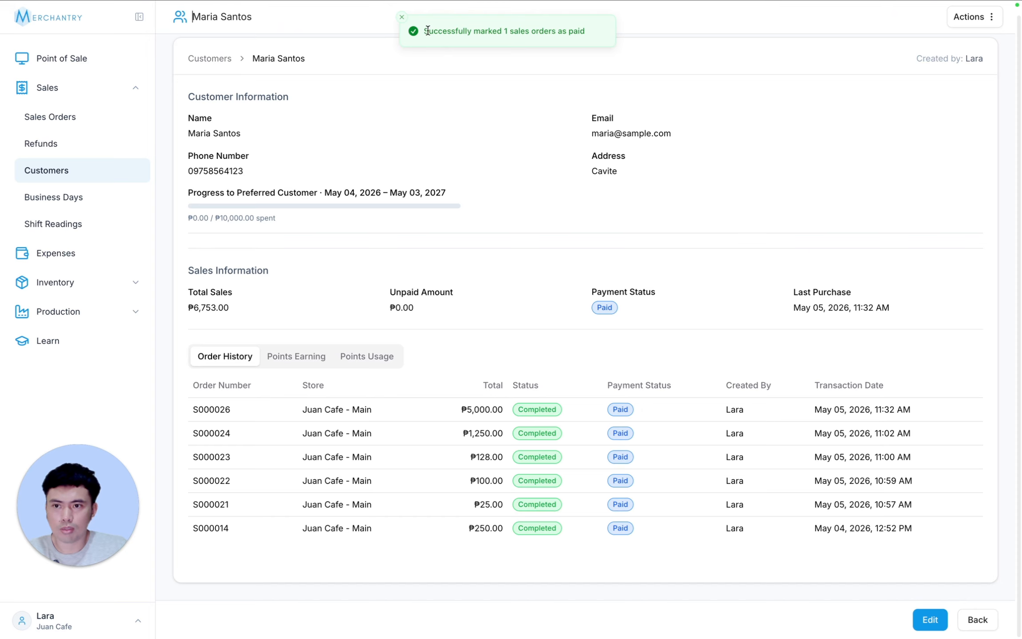
left_click_drag(428, 31, 506, 66)
left_click(557, 31)
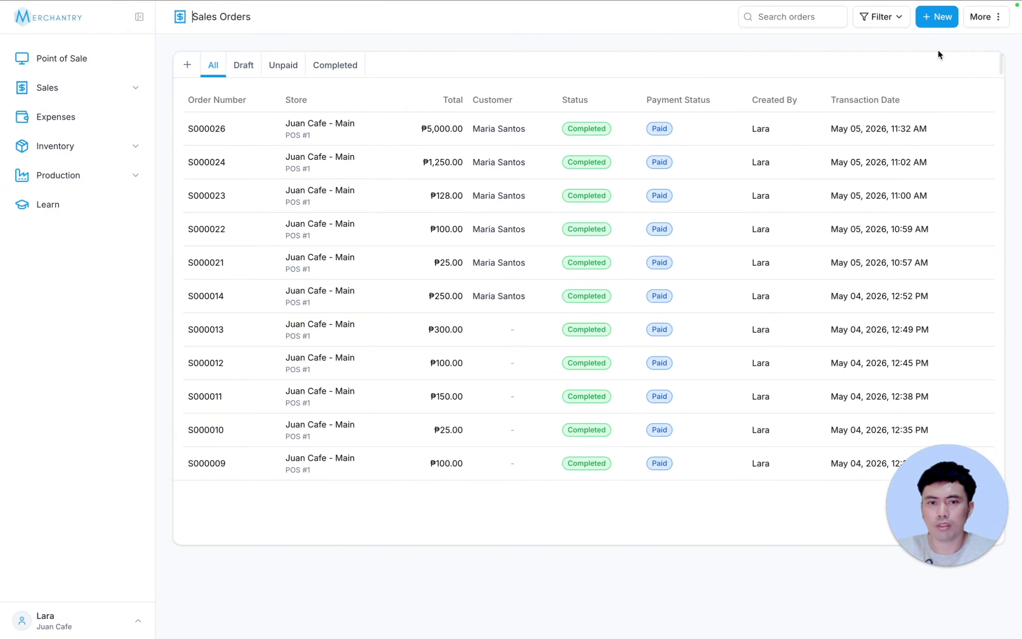
- Start a new sales order for the same customer with the payment status Partial
left_click(936, 20)
left_click(684, 195)
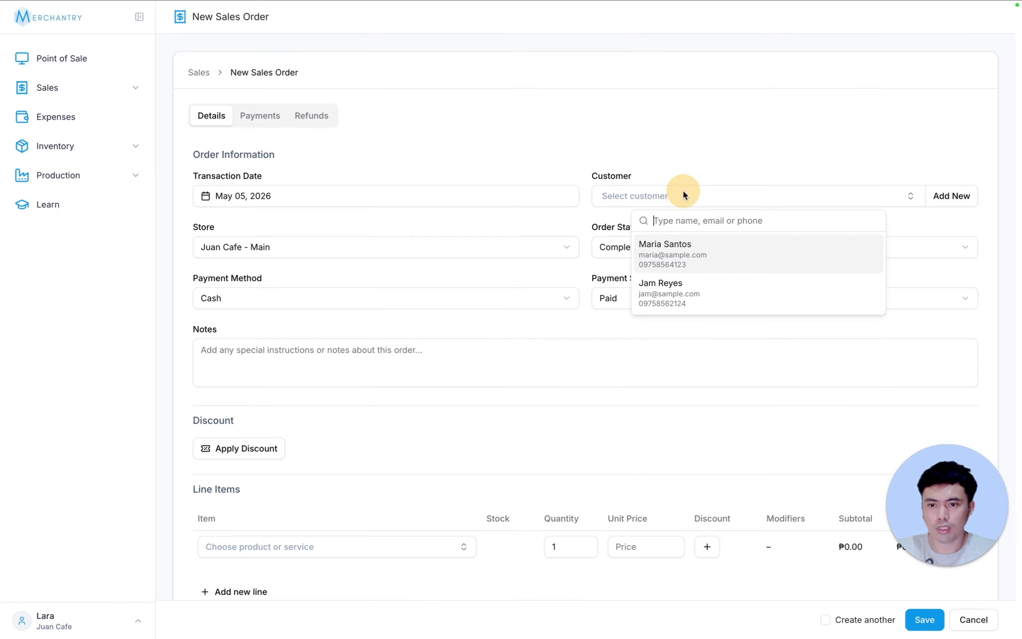
left_click(692, 255)
left_click(624, 293)
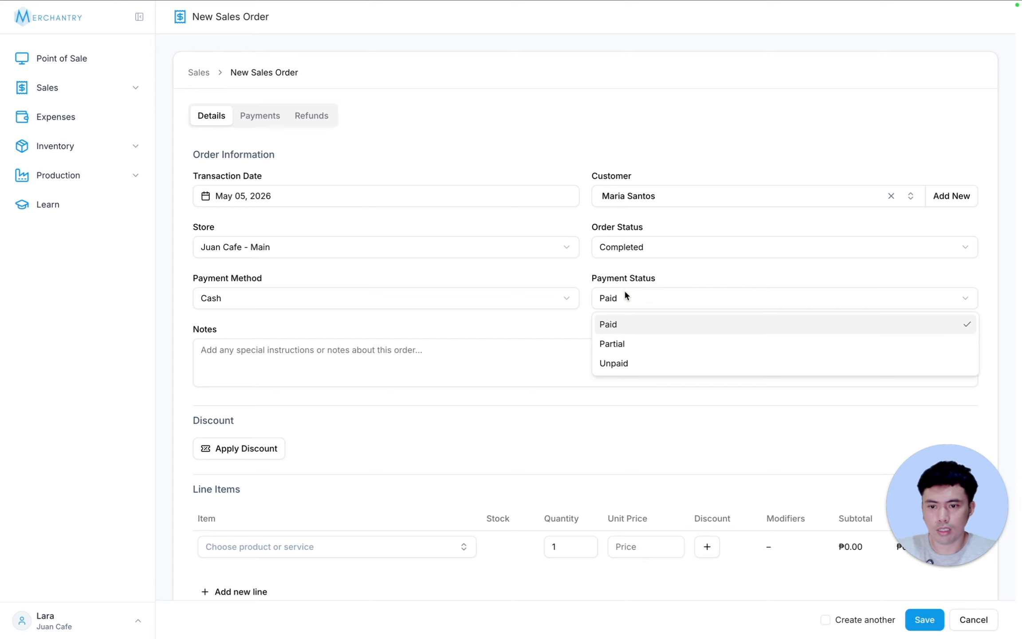
left_click(632, 344)
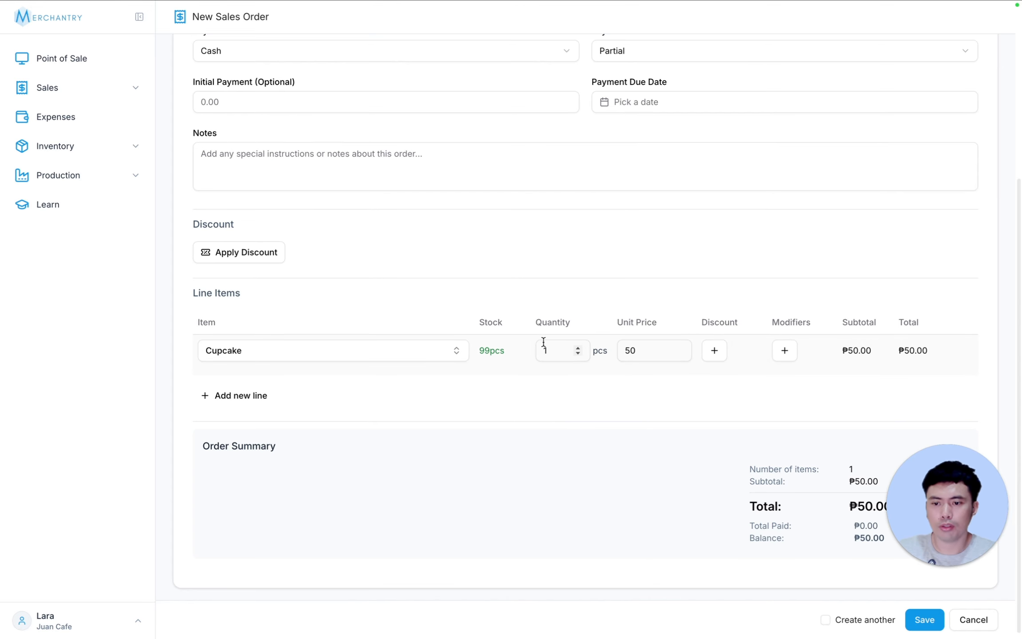
- Add Cupcake as the new order's line item with a quantity of 100 pcs
left_click(550, 346)
type("00")
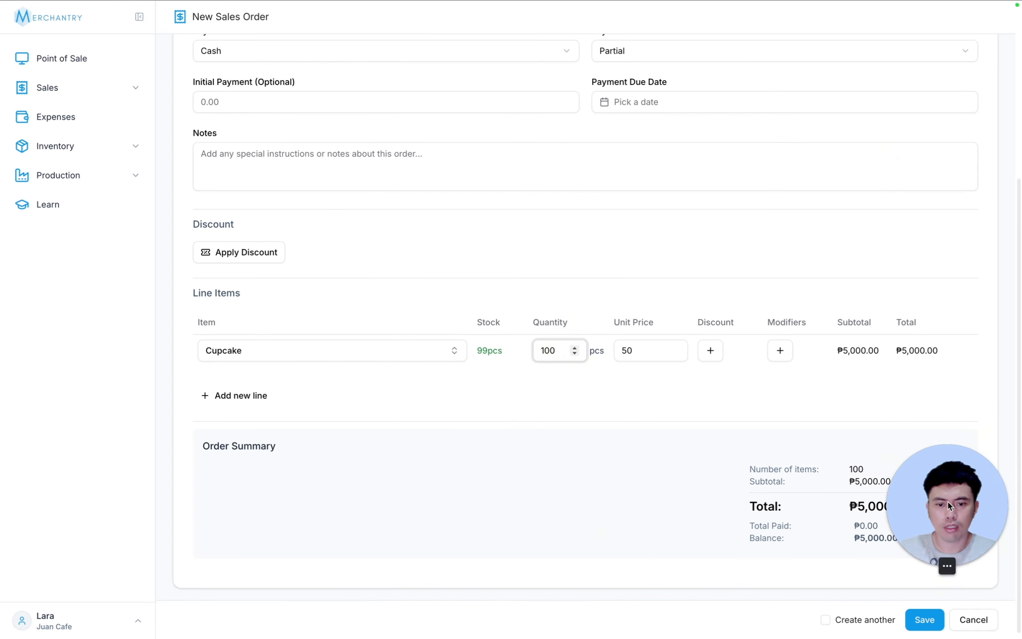
left_click_drag(977, 510, 128, 508)
scroll(918, 444, "up", 5)
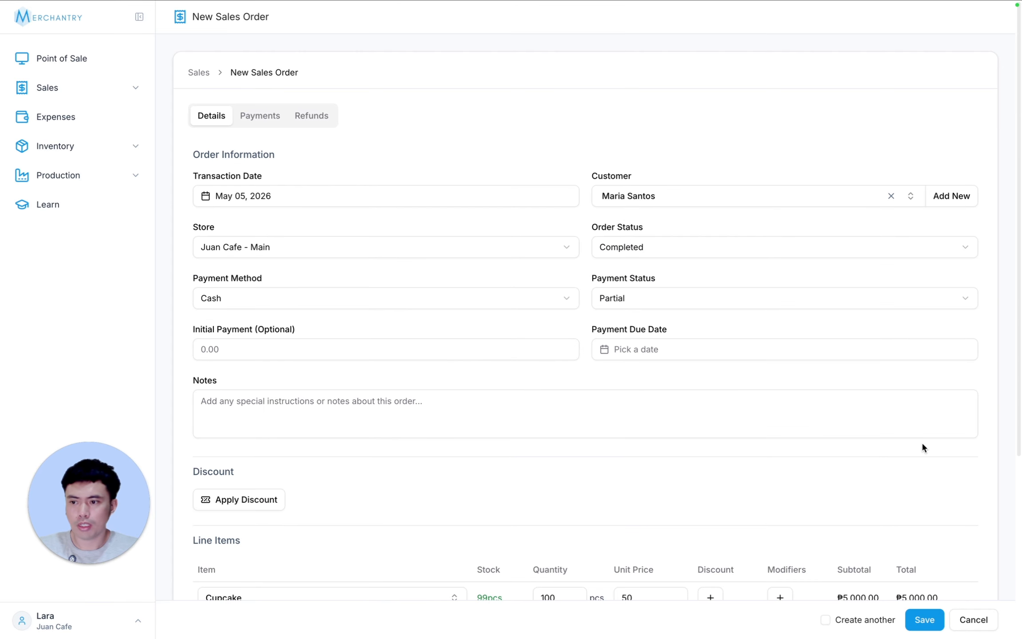
- Enter an initial payment of 1000 and save the partially paid sales order
scroll(922, 445, "down", 5)
left_click(226, 95)
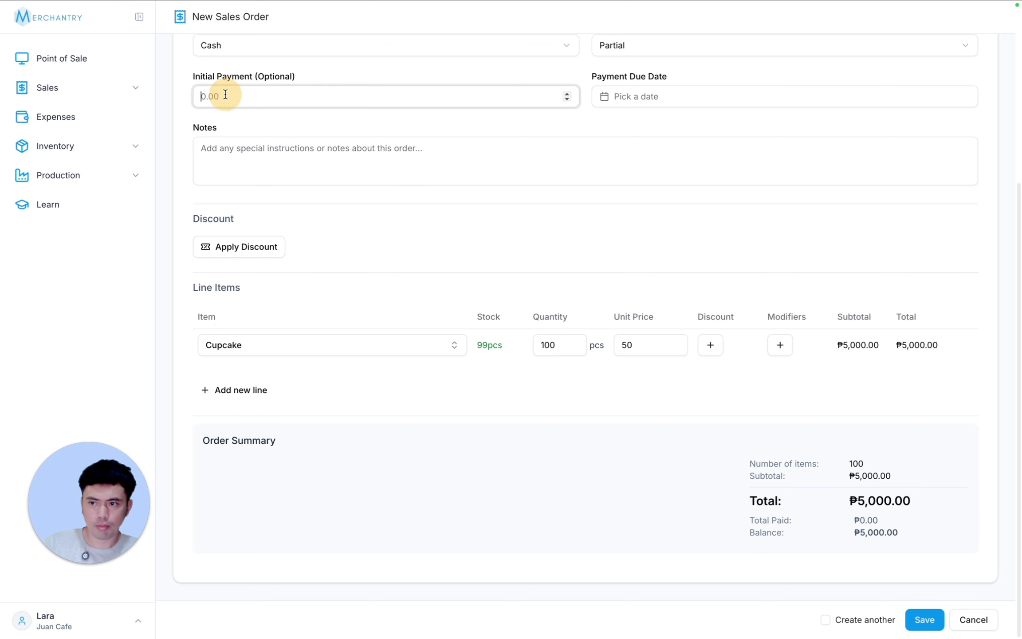
type("1000")
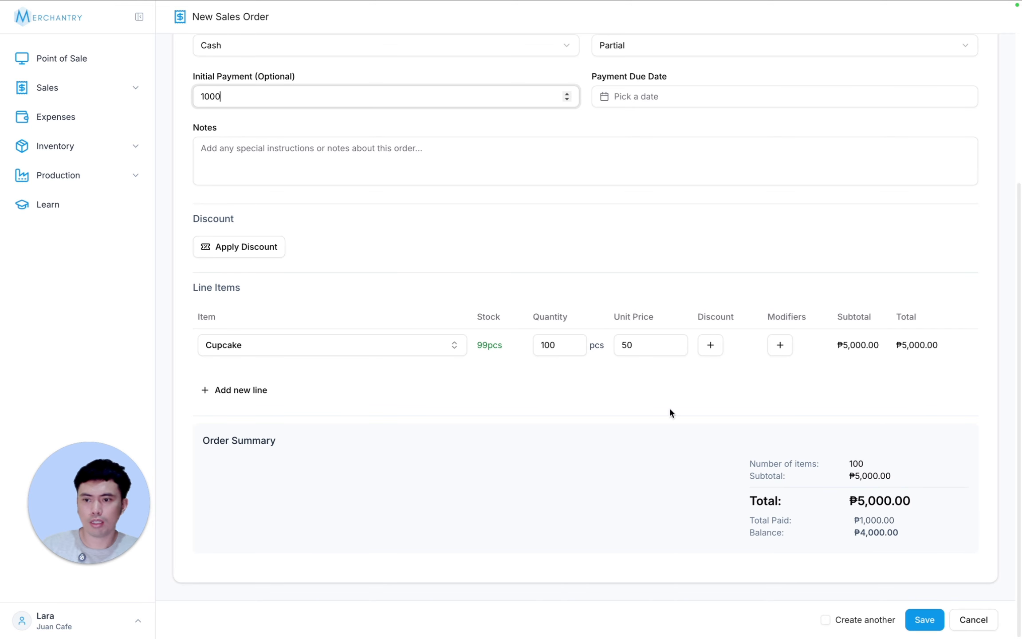
left_click(924, 620)
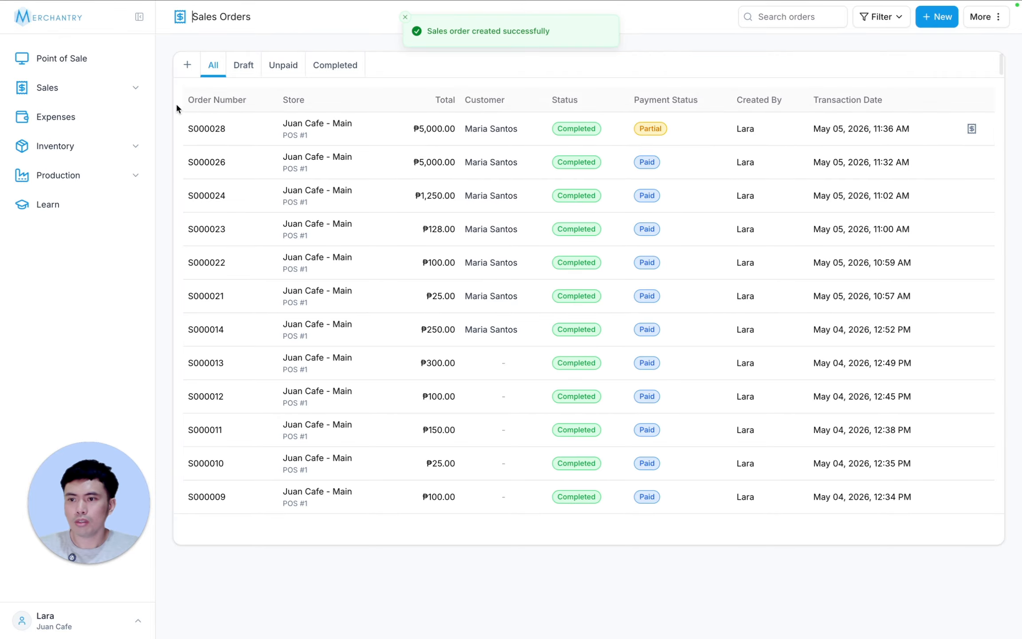
- Open the customer's record from the customer list to check the unpaid amount and order history
left_click(106, 94)
left_click(91, 170)
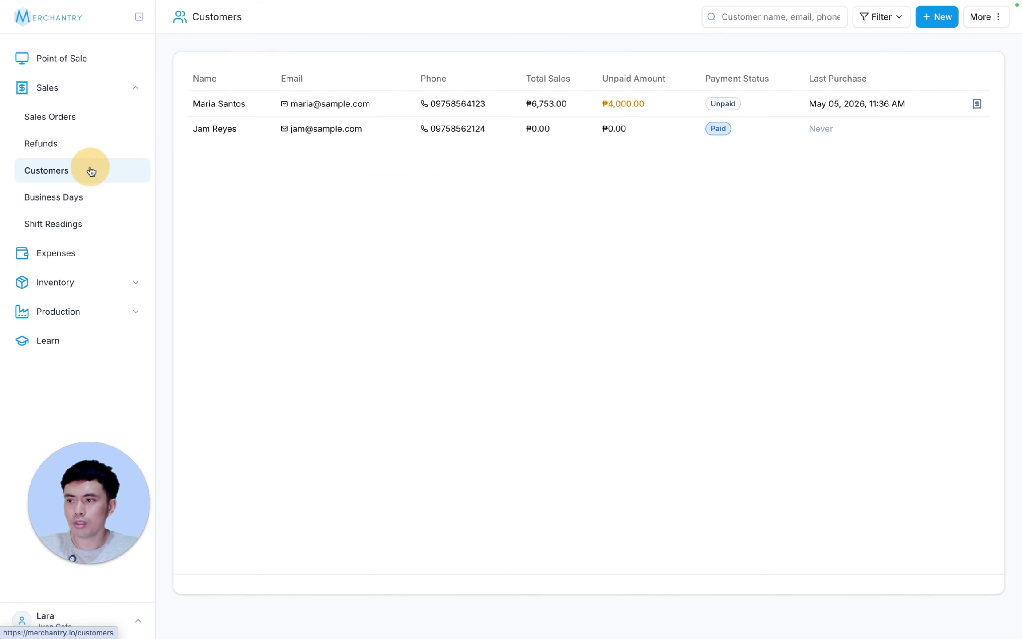
left_click(329, 110)
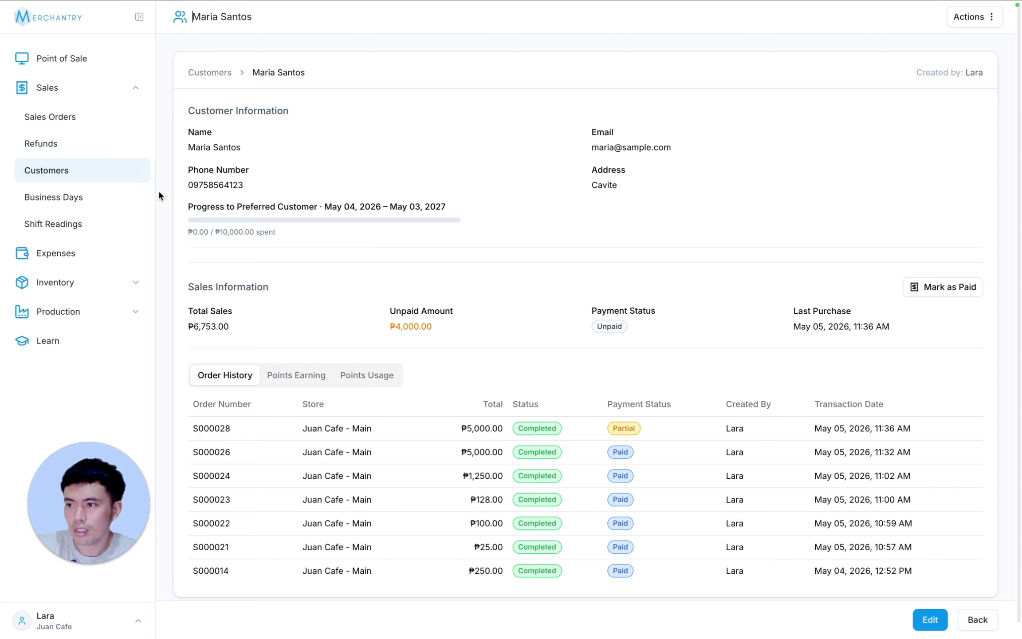
- Open the partially paid Cupcake sales order and add a cash payment of 1000 to it
left_click(66, 115)
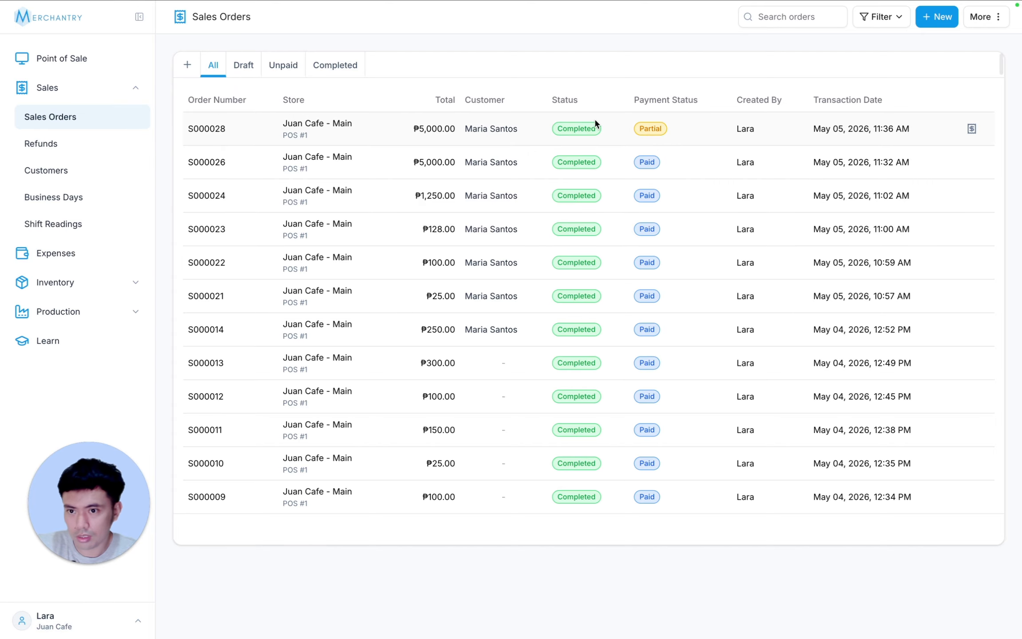
left_click(594, 126)
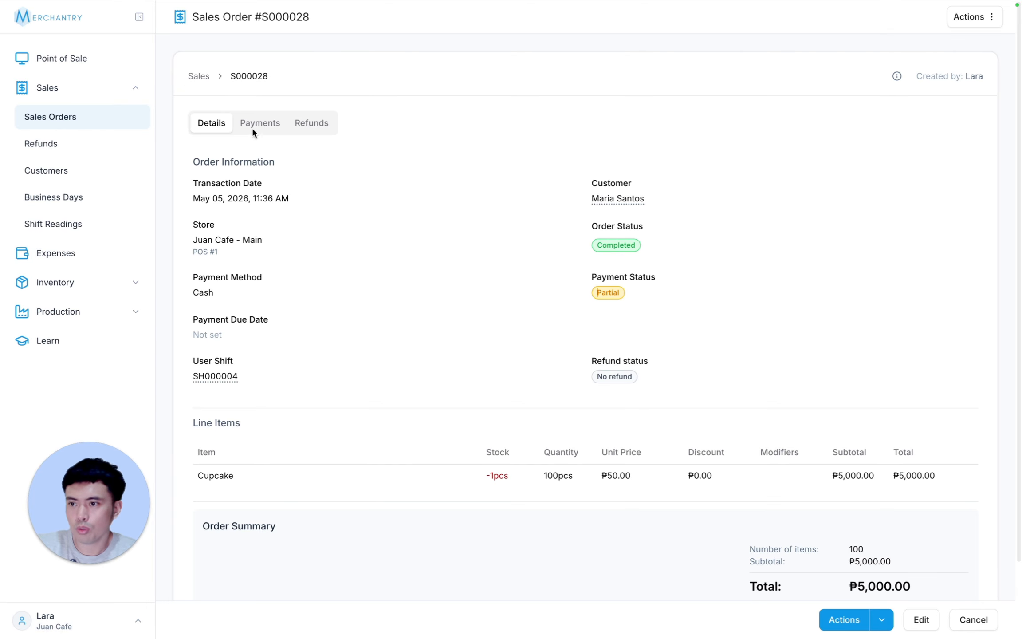
left_click(254, 124)
left_click(950, 165)
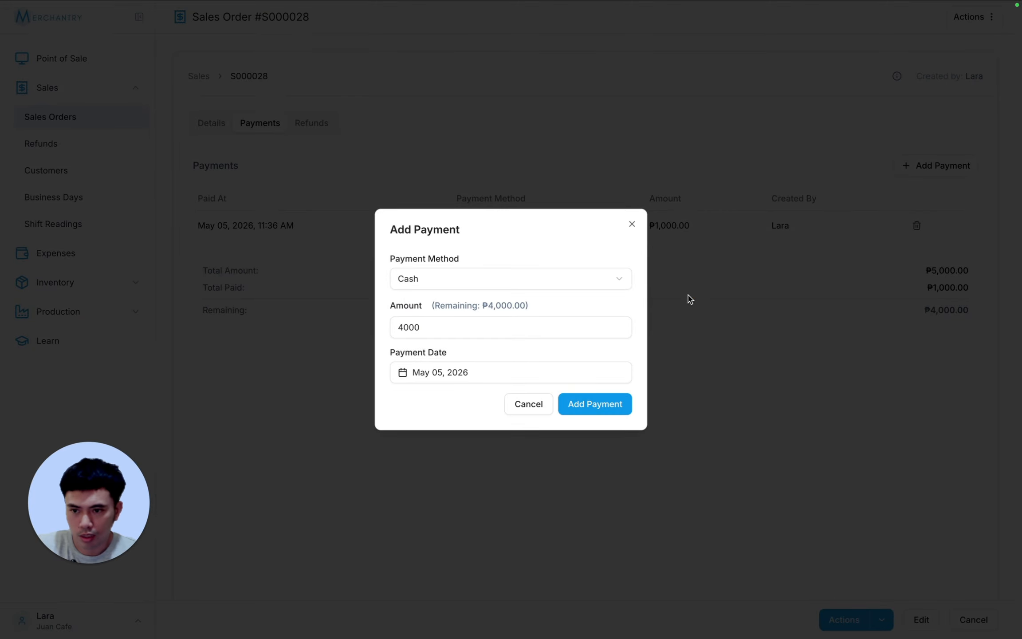
left_click(431, 324)
double_click(410, 324)
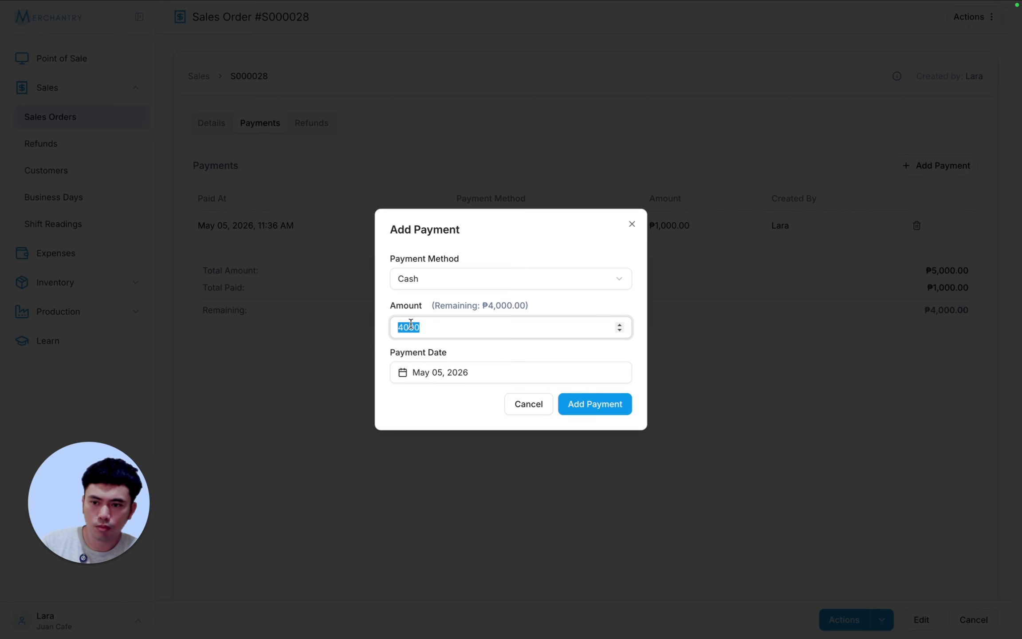
type("1000")
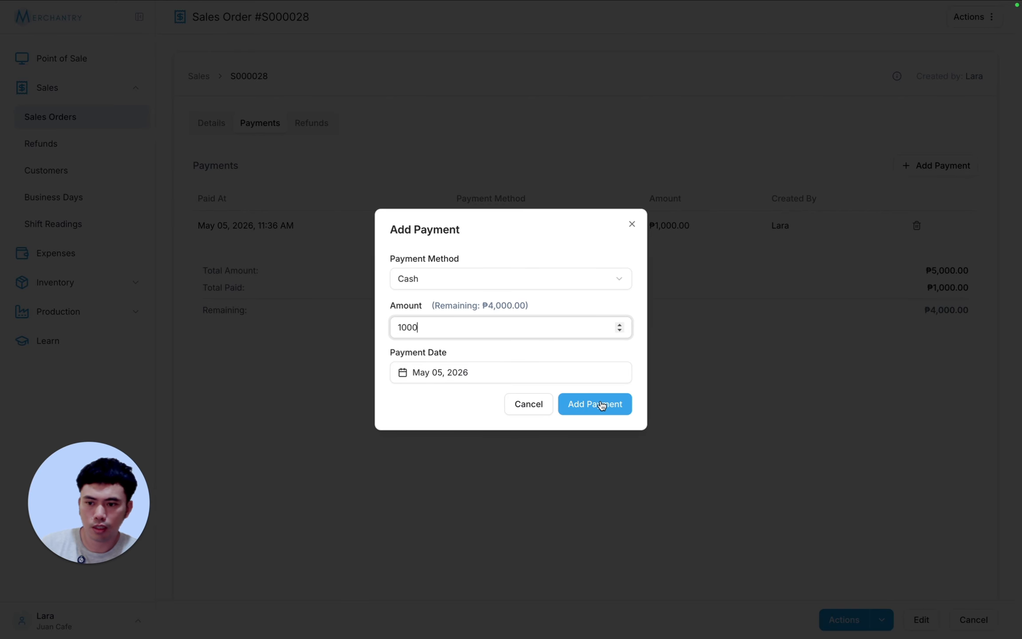
left_click(601, 405)
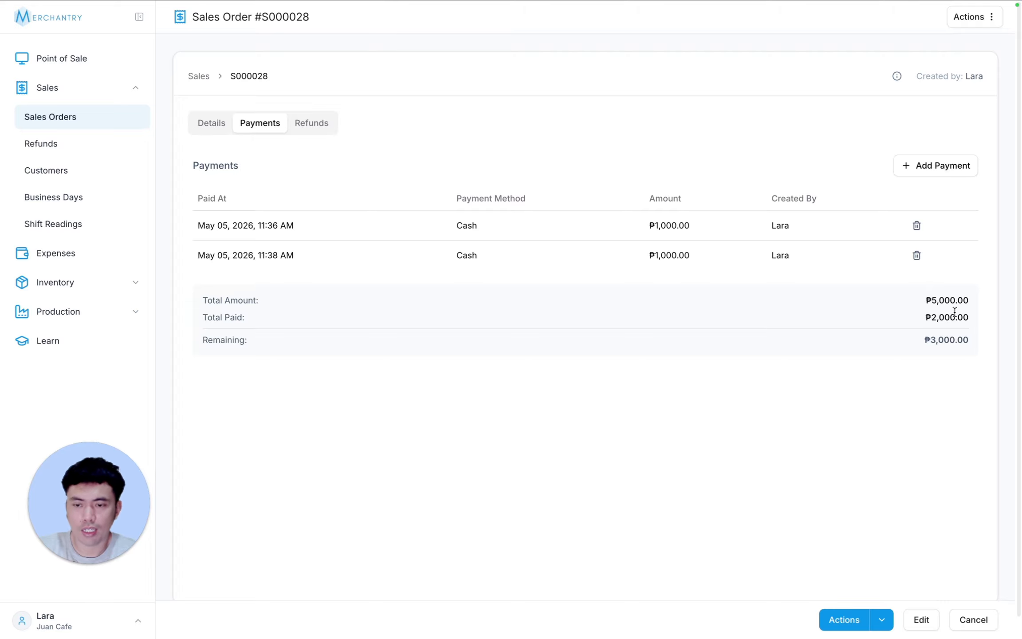
- Add a second cash payment of 3000 for the order's remaining balance and check the payment totals
left_click(951, 172)
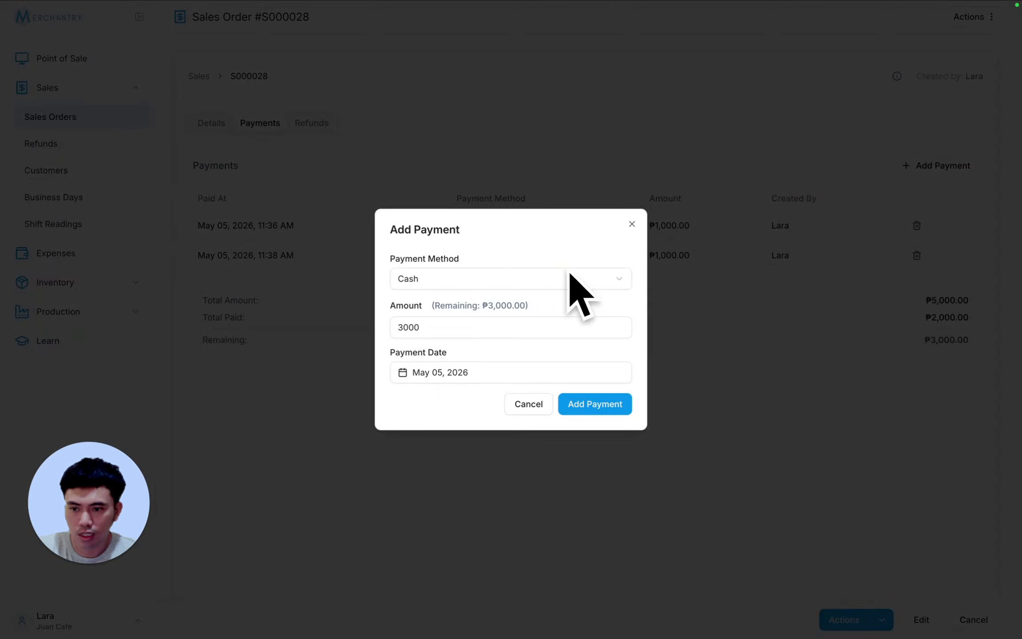
left_click(622, 405)
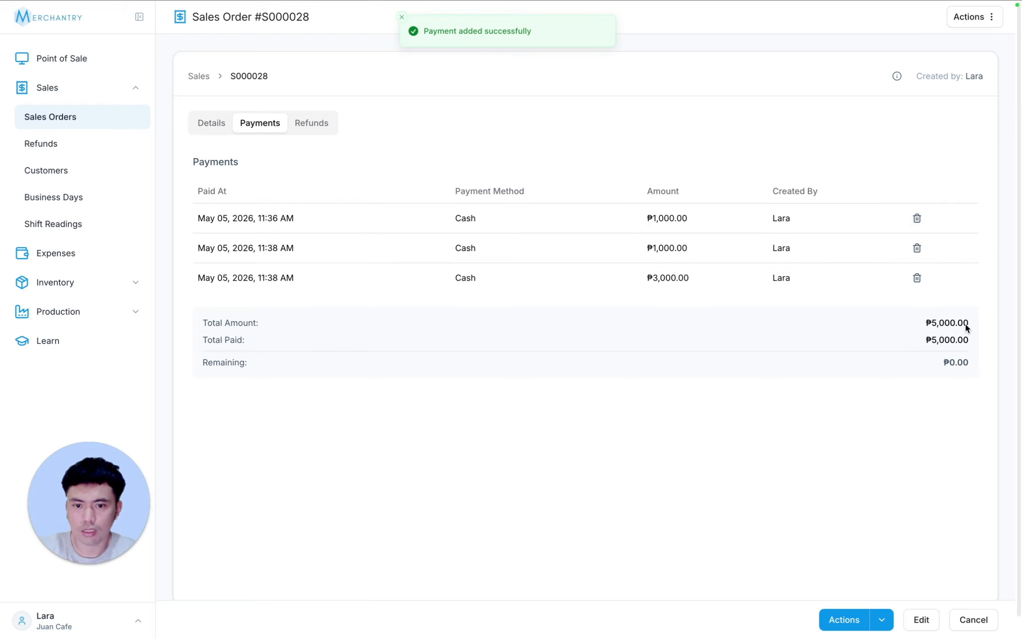
left_click_drag(214, 363, 967, 376)
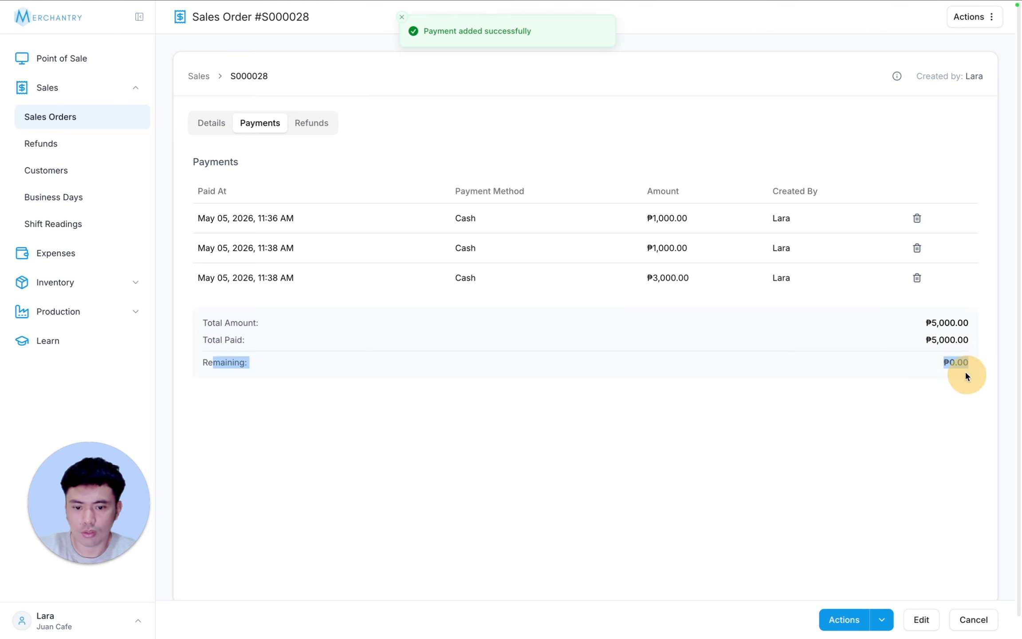
- Close the sales order and reopen the customer's record to check the payment status and unpaid amount
left_click(974, 620)
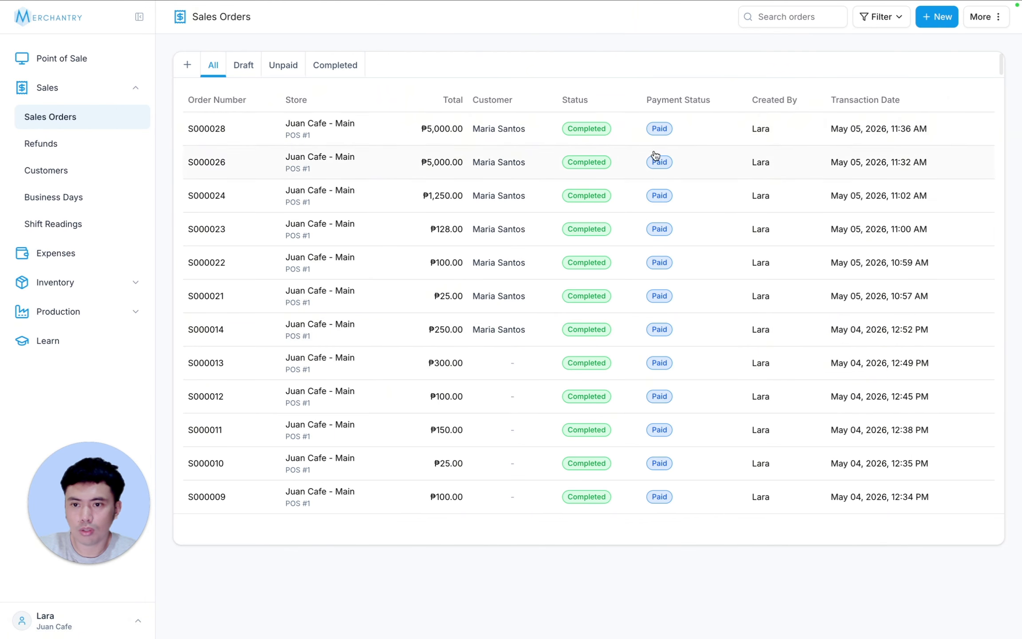
left_click(80, 171)
left_click(497, 103)
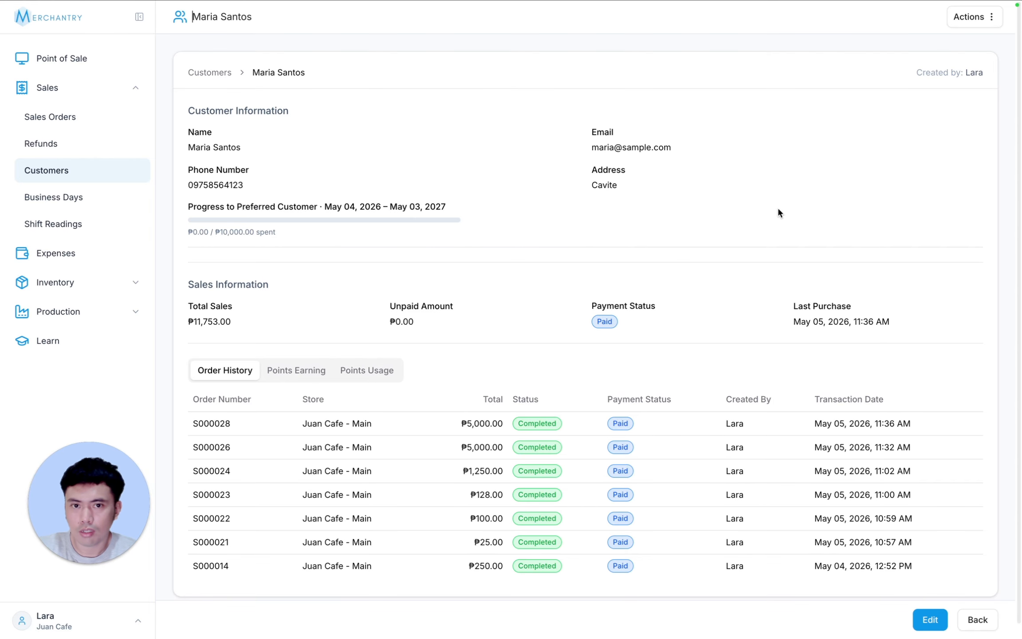
- Check the statement actions for the customer and view the editable customer information without saving any changes
left_click(974, 17)
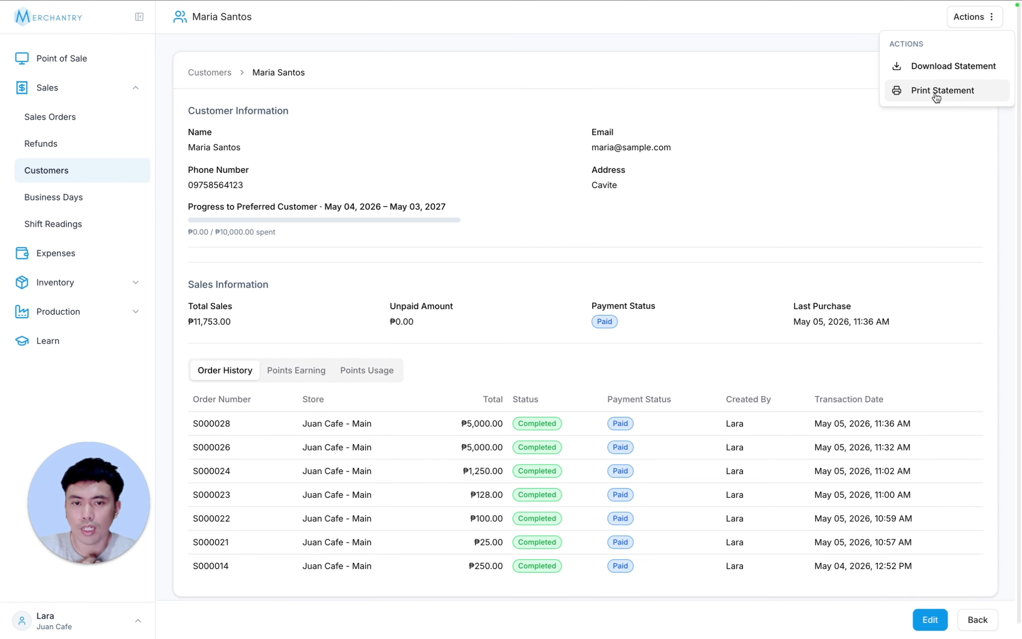
left_click(947, 367)
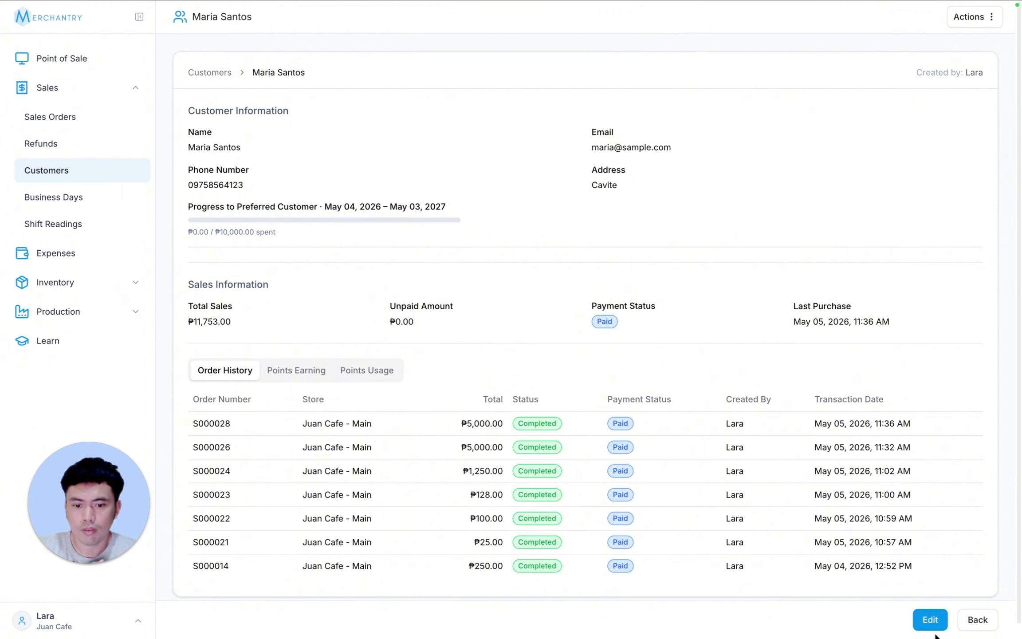
left_click(931, 621)
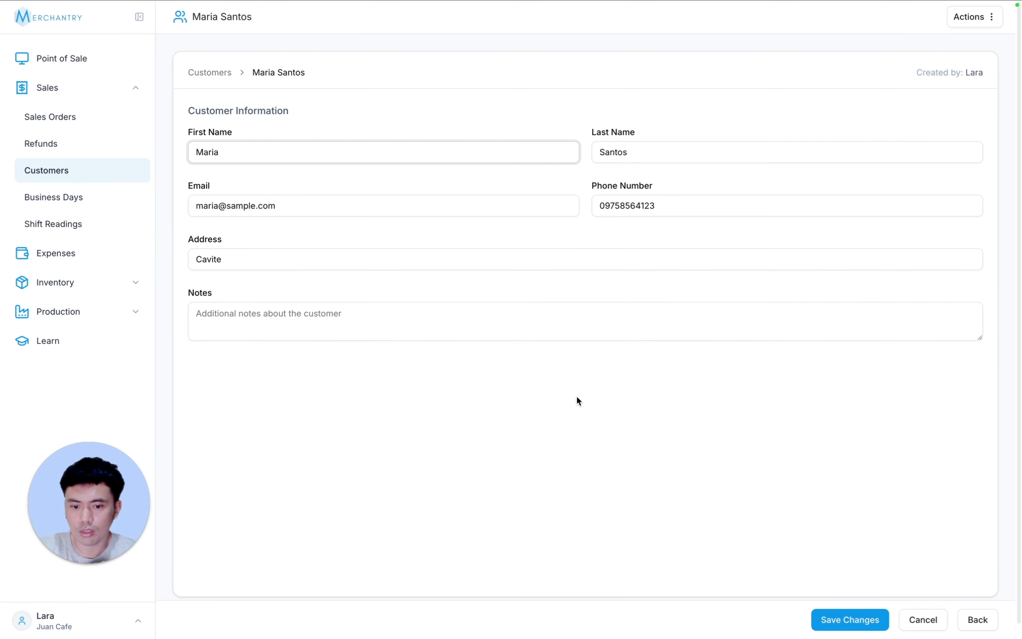
left_click(919, 621)
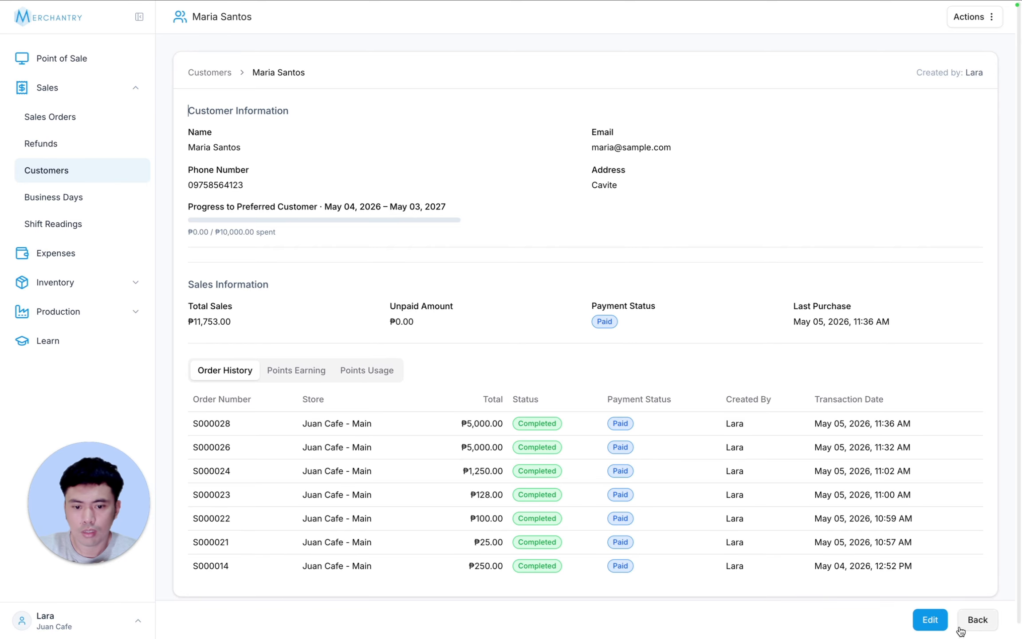
- Return to the customer list and check its filter option for customers with unpaid sales orders
left_click(81, 168)
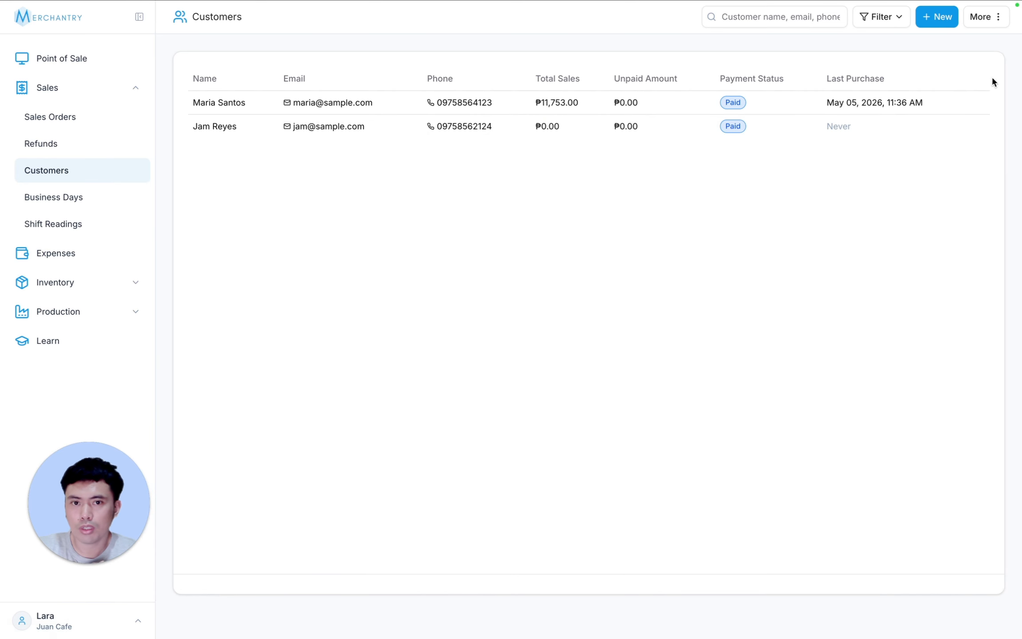
left_click(890, 26)
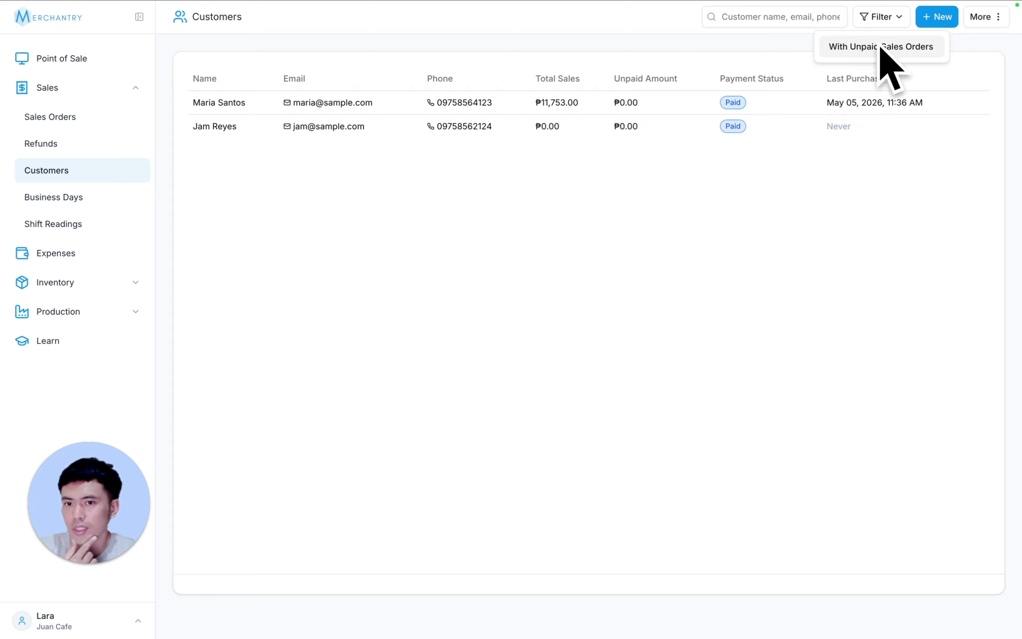
left_click(975, 71)
- Search the customer list by a customer's last name and clear the search
left_click(782, 17)
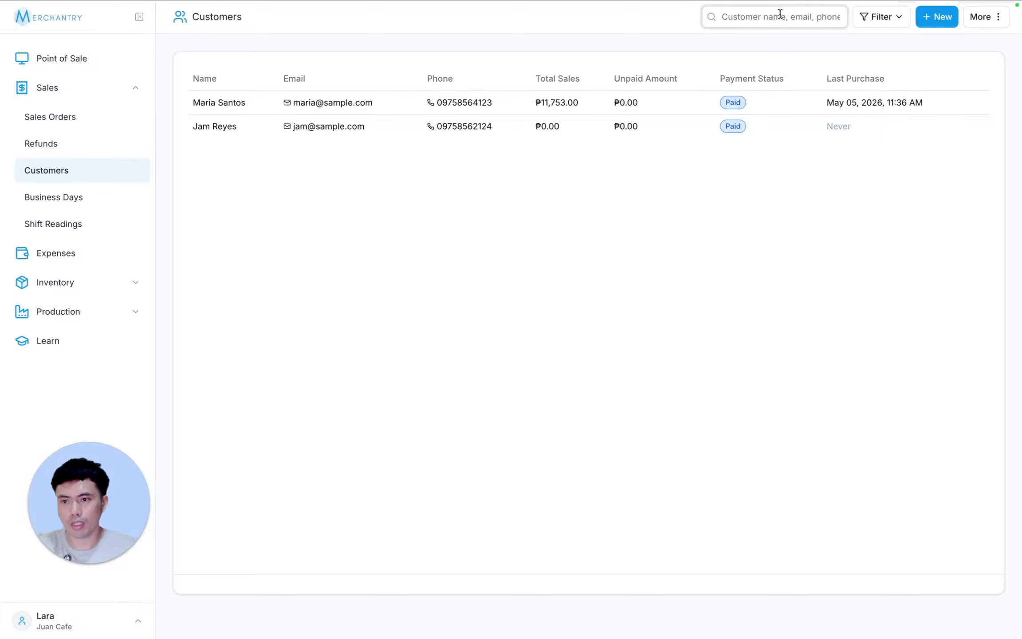
type("reyes")
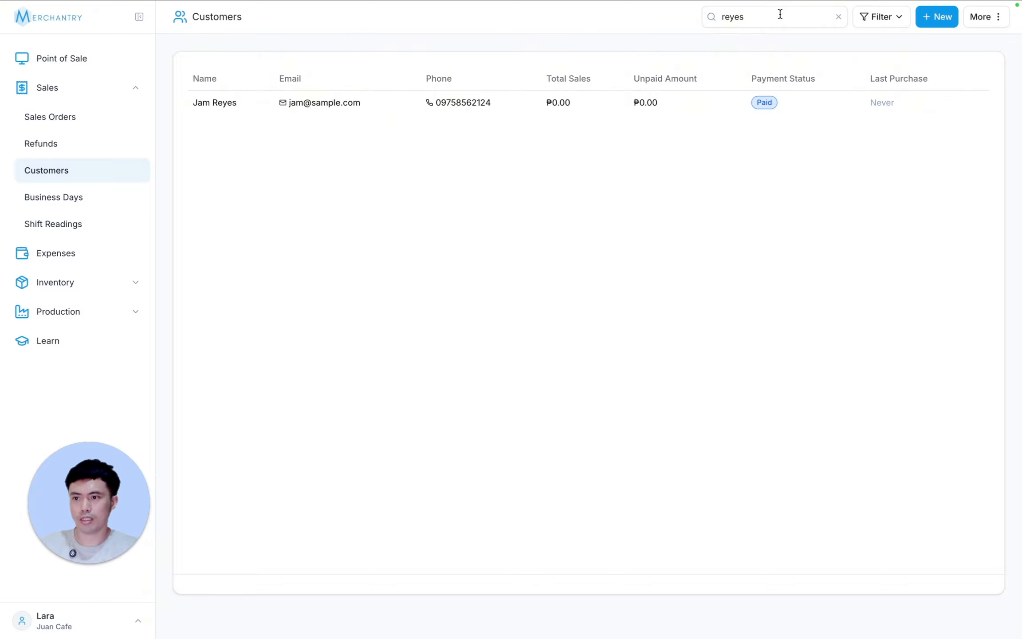
left_click(841, 18)
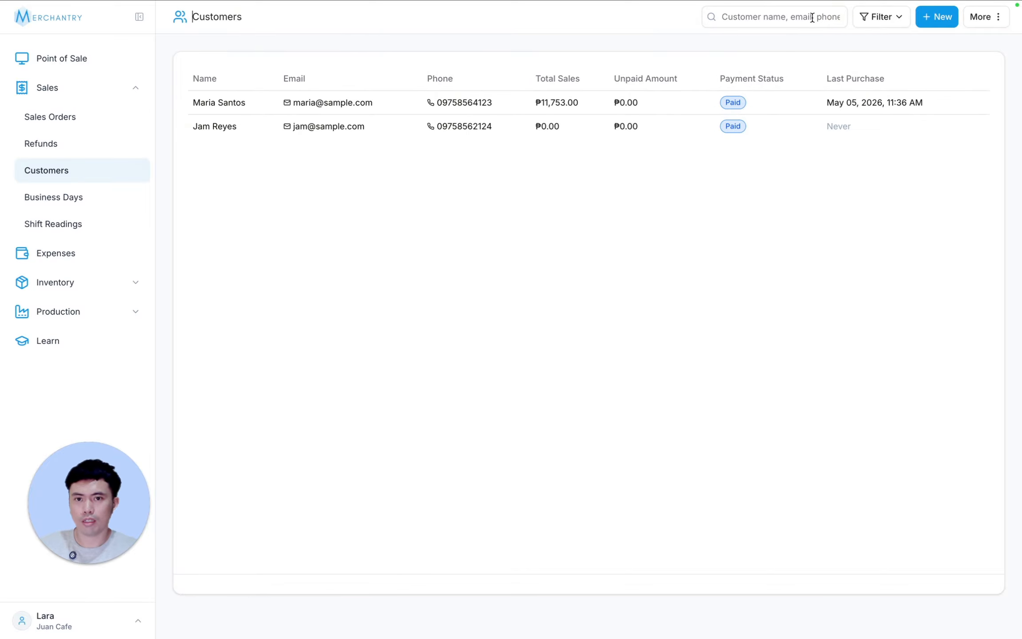
- Search the customer list by the first digits of a phone number and clear the search
left_click(774, 18)
type("0975")
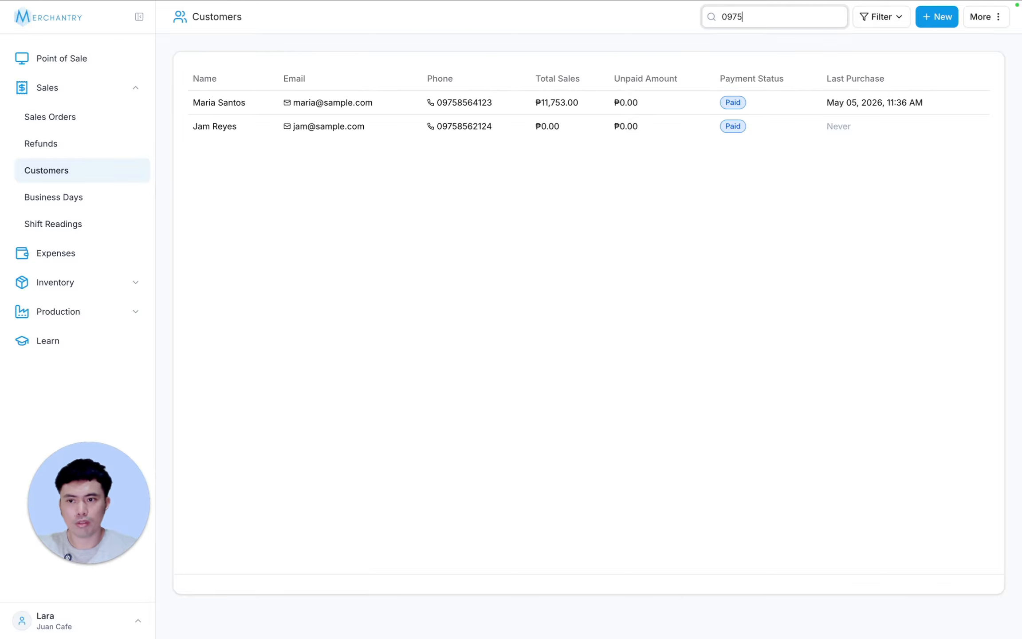
left_click_drag(774, 18, 685, 16)
key("BackSpace")
- Check the additional actions of the customer list, including exporting and the customer management lesson
left_click(998, 20)
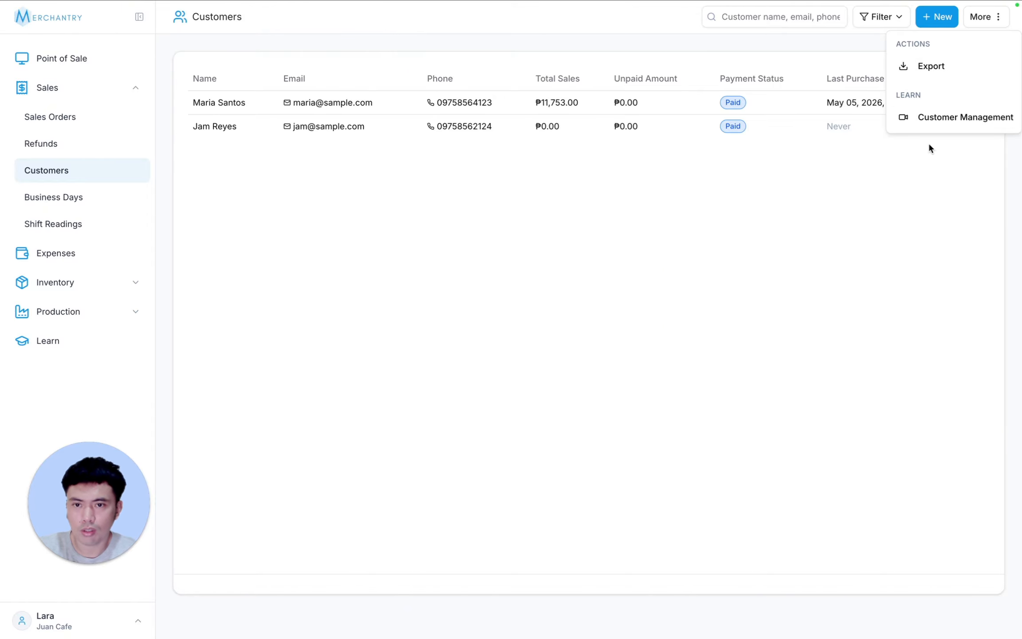
left_click(837, 165)
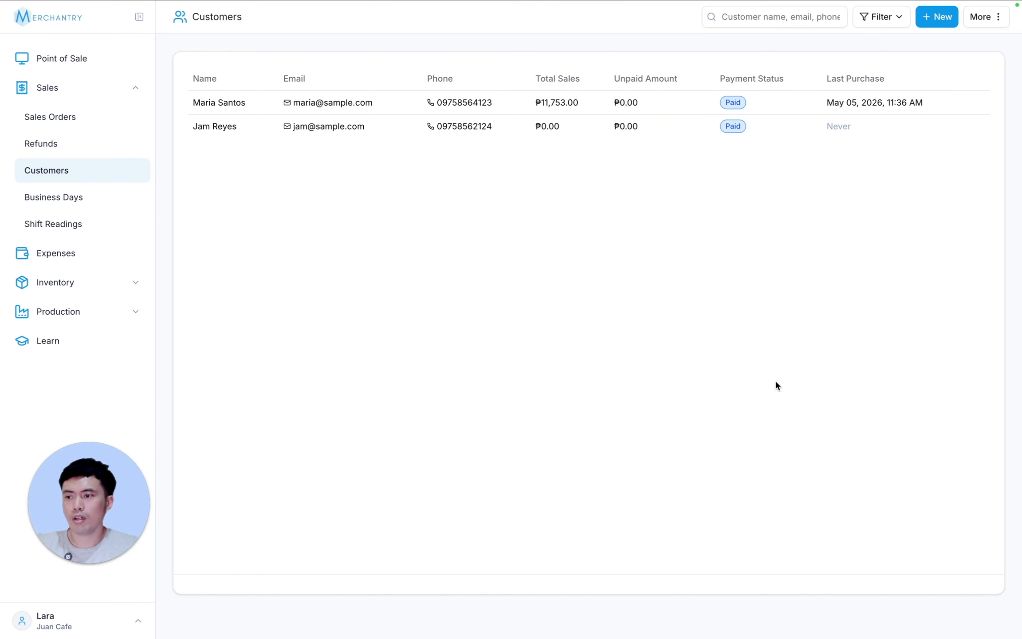